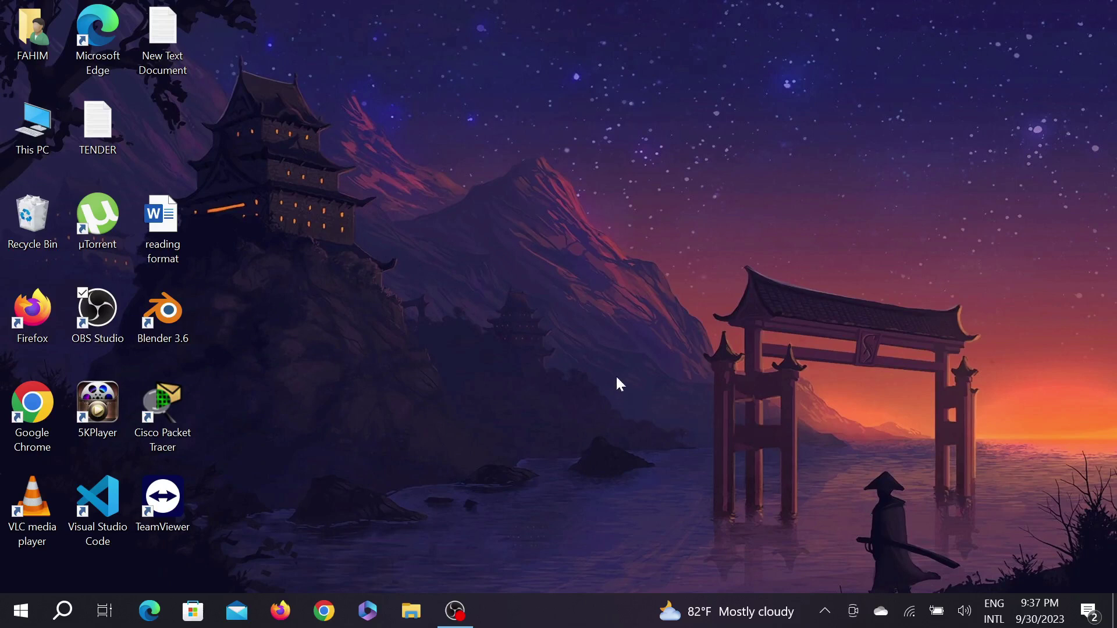
Search 'wi' and bring up the launch options for Windows PowerShell.
left_click(63, 611)
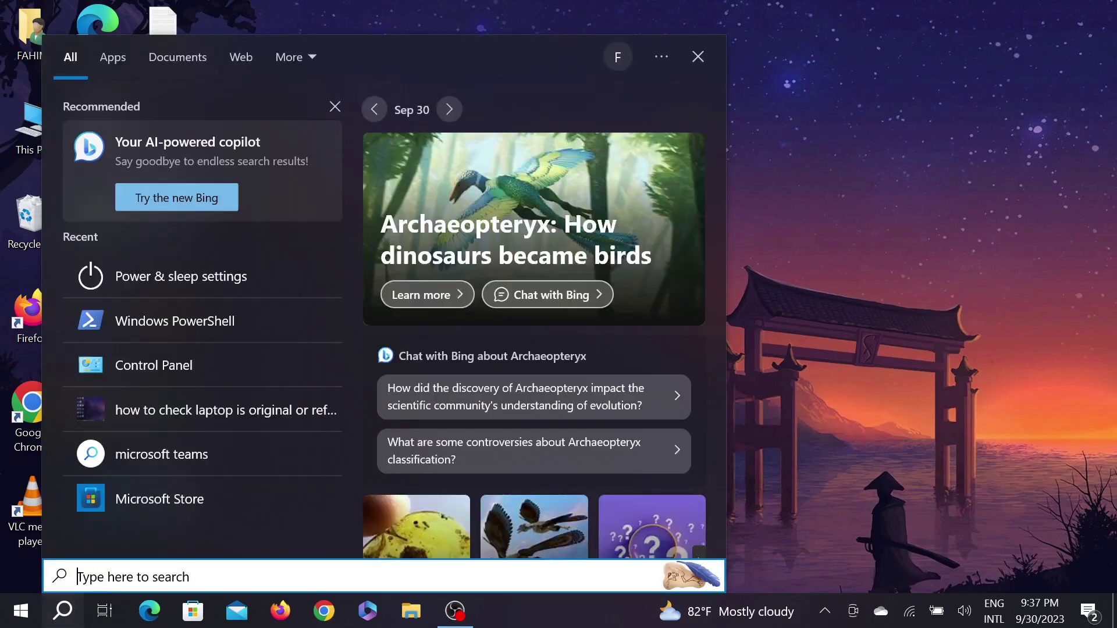
type("wi")
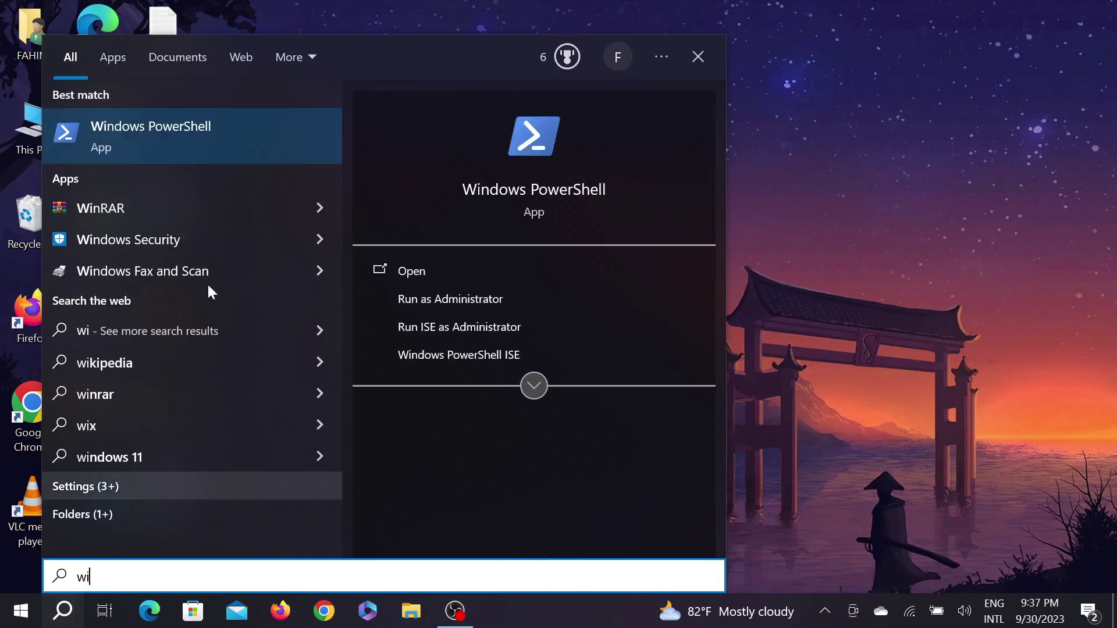
right_click(217, 133)
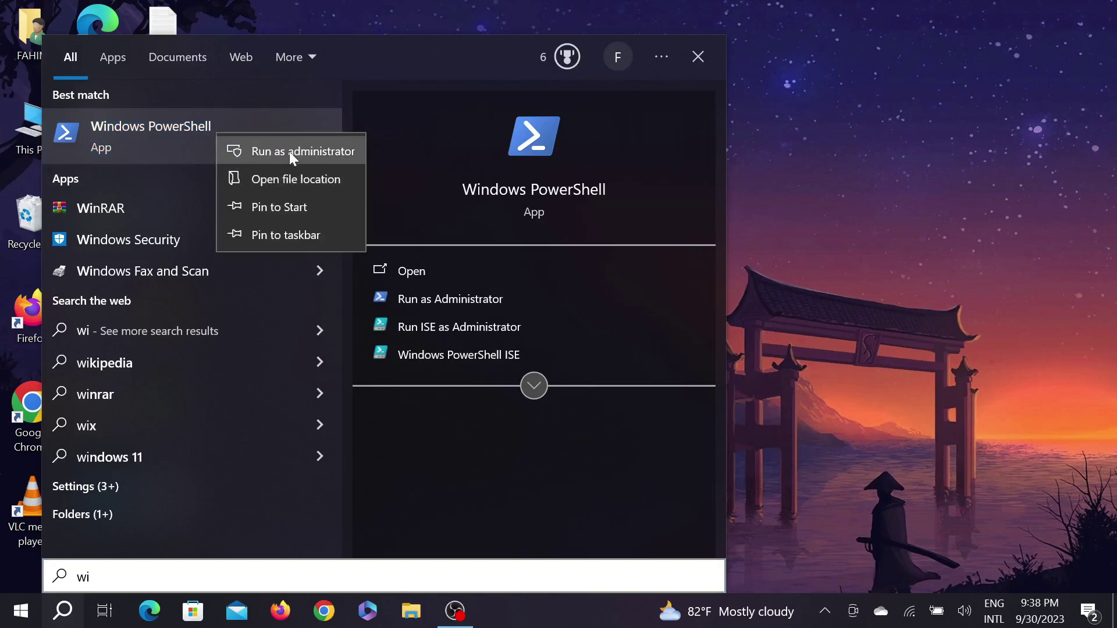
Launch Windows PowerShell as administrator and ready the console prompt for typing.
left_click(270, 151)
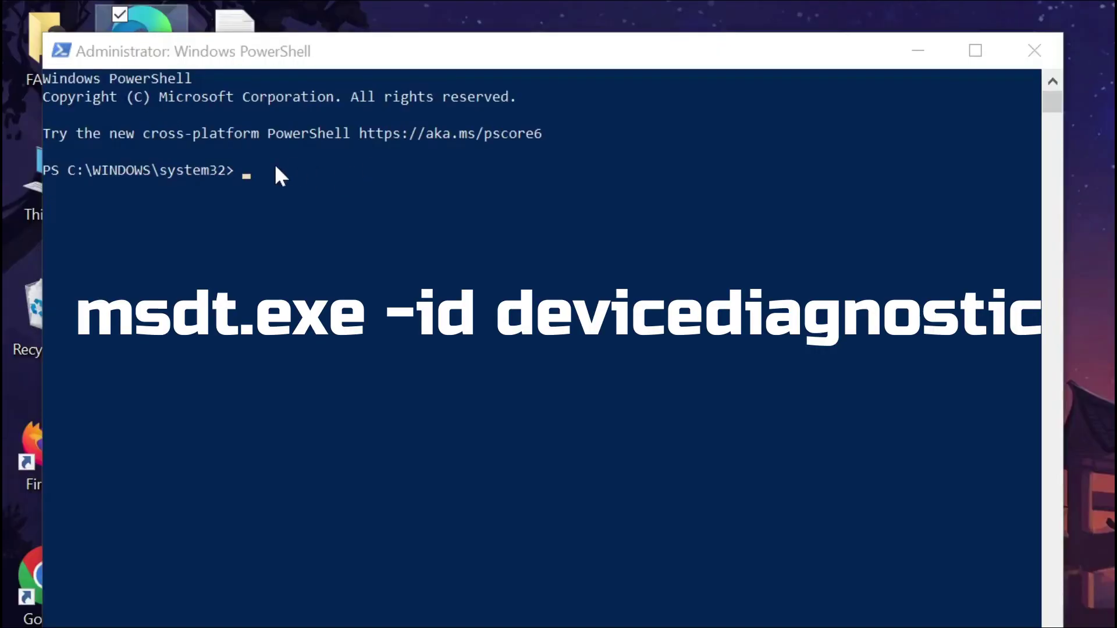
left_click(183, 119)
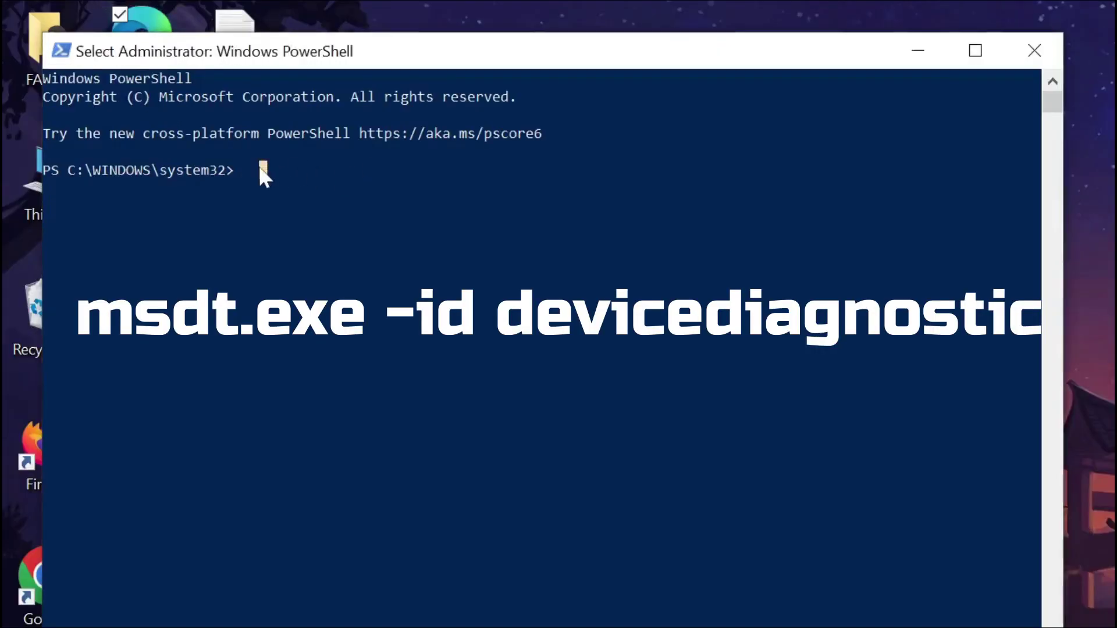
key("Escape")
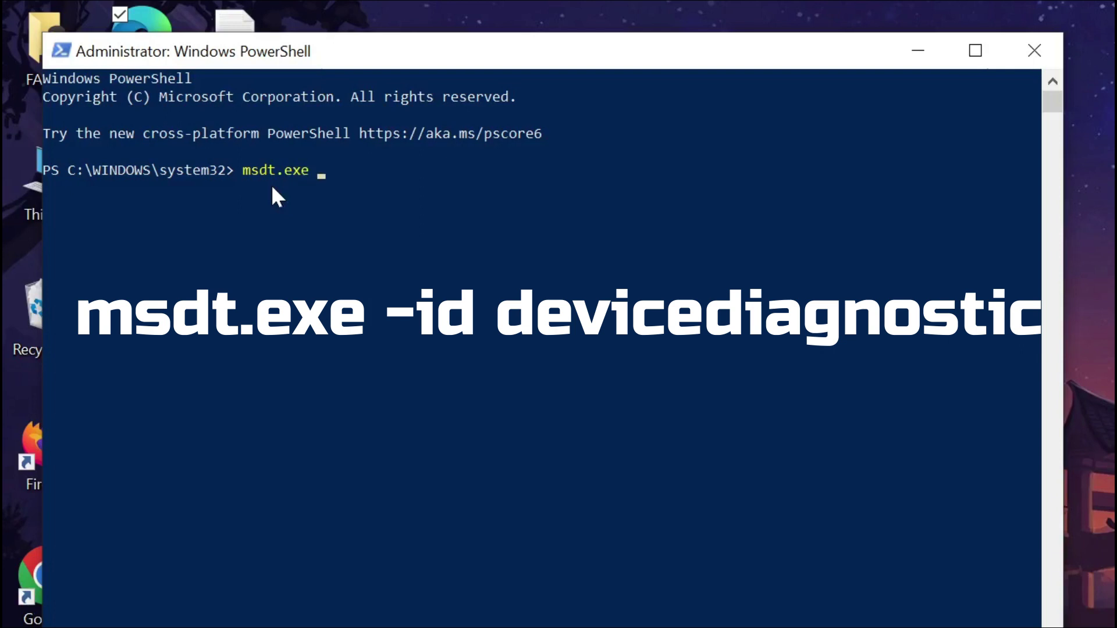
Run msdt.exe -id devicediagnostics, then close the wizard and PowerShell once it reports the service disabled.
type("-id devicedia")
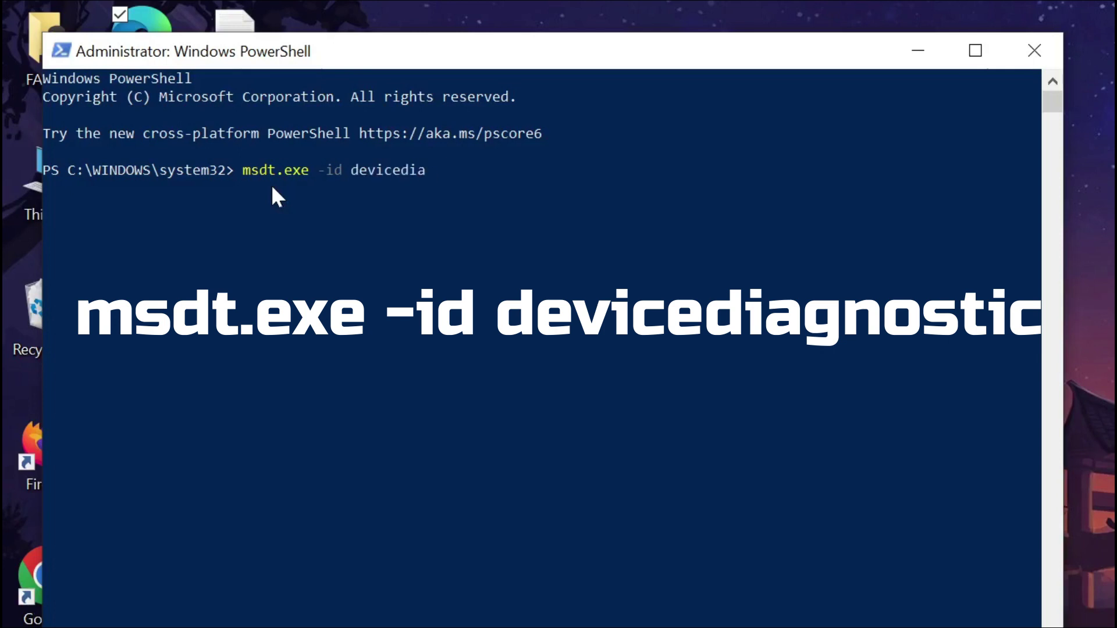
type("gn")
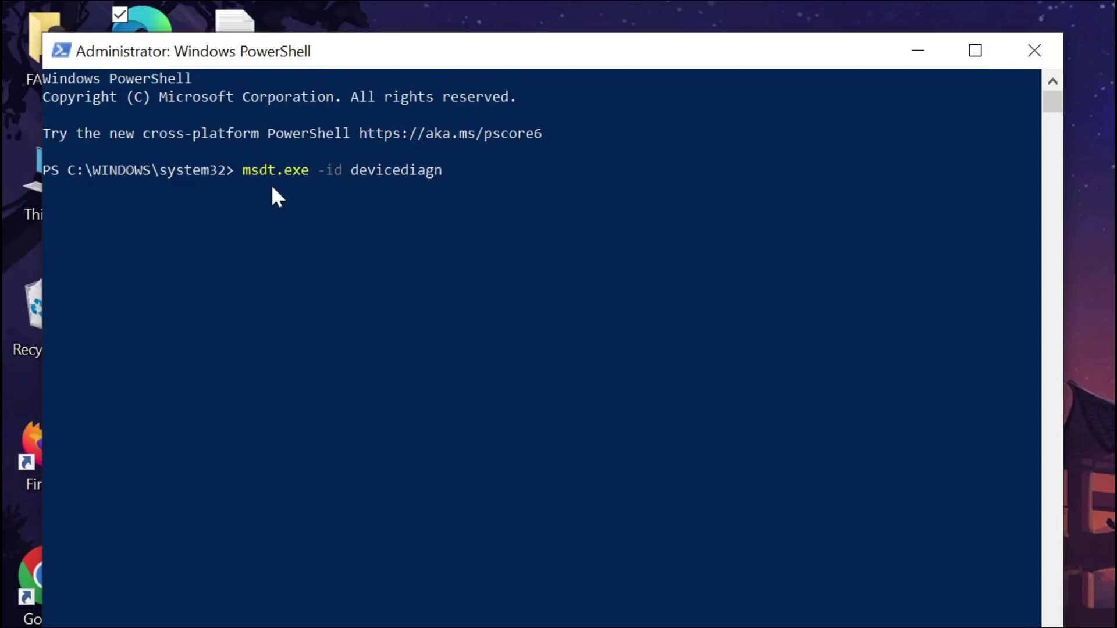
type("ost")
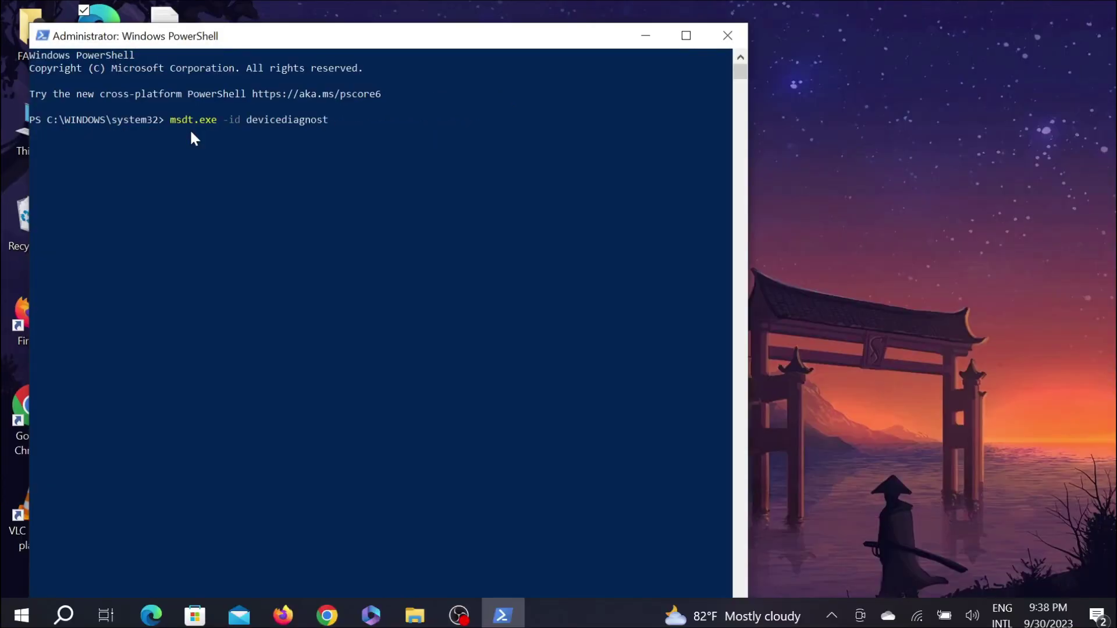
type("ics")
key("Return")
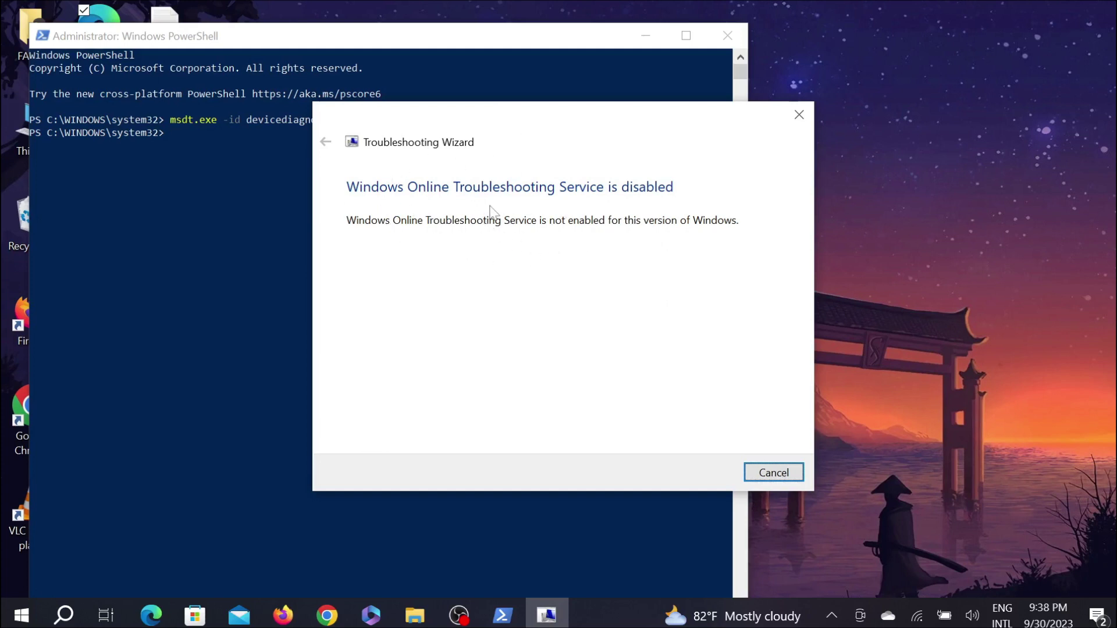
left_click(799, 115)
left_click(727, 35)
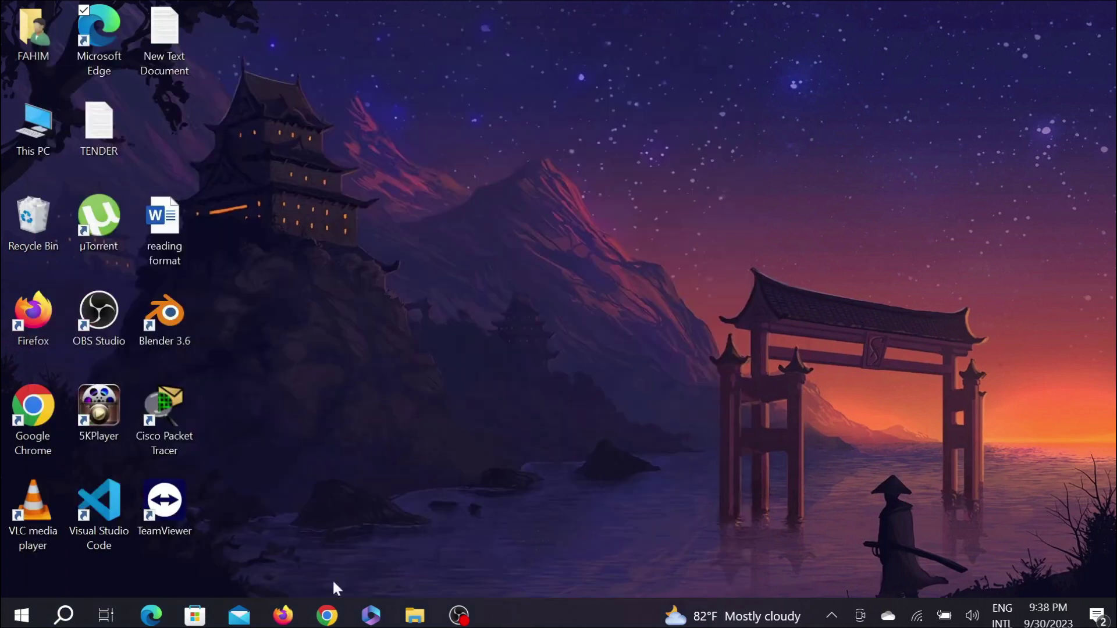
Open Device Manager and expand the Universal Serial Bus controllers category.
right_click(29, 619)
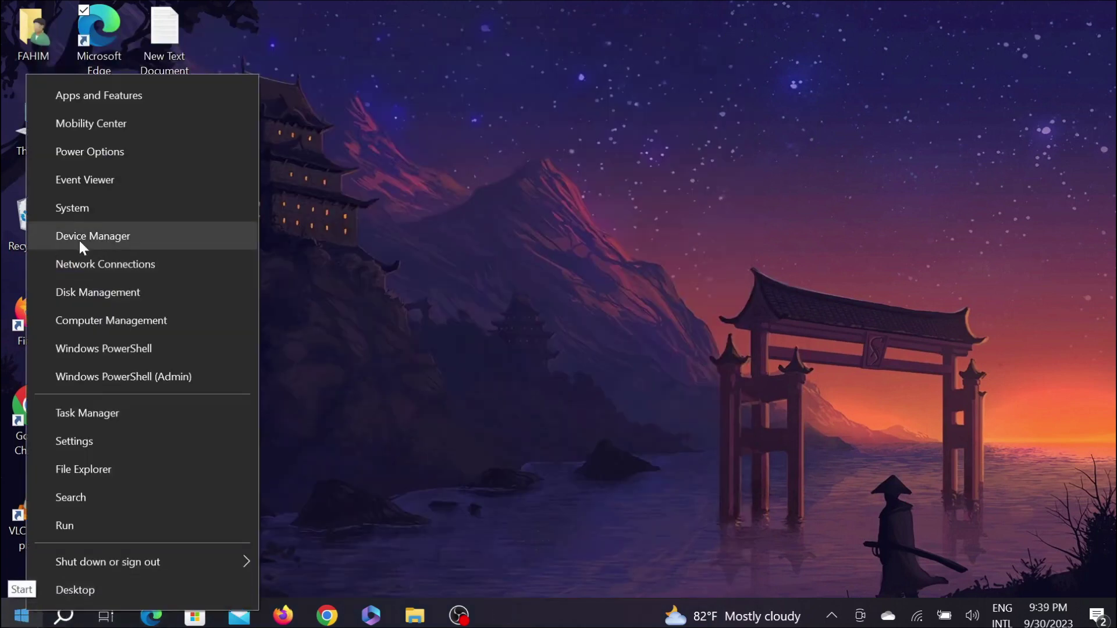
left_click(112, 238)
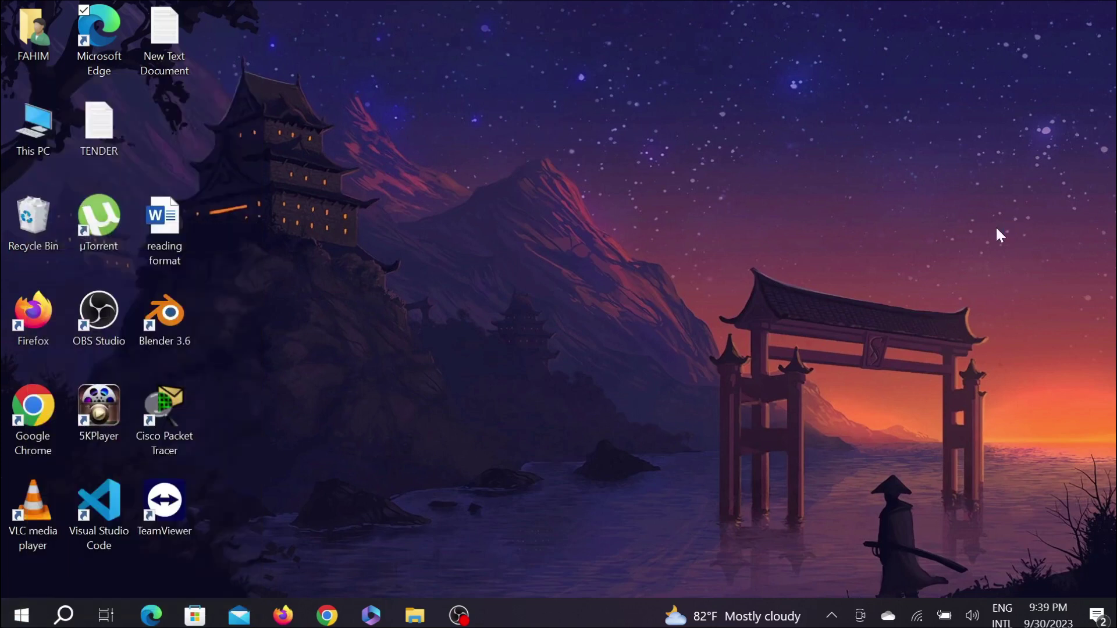
scroll(378, 381, "down", 1)
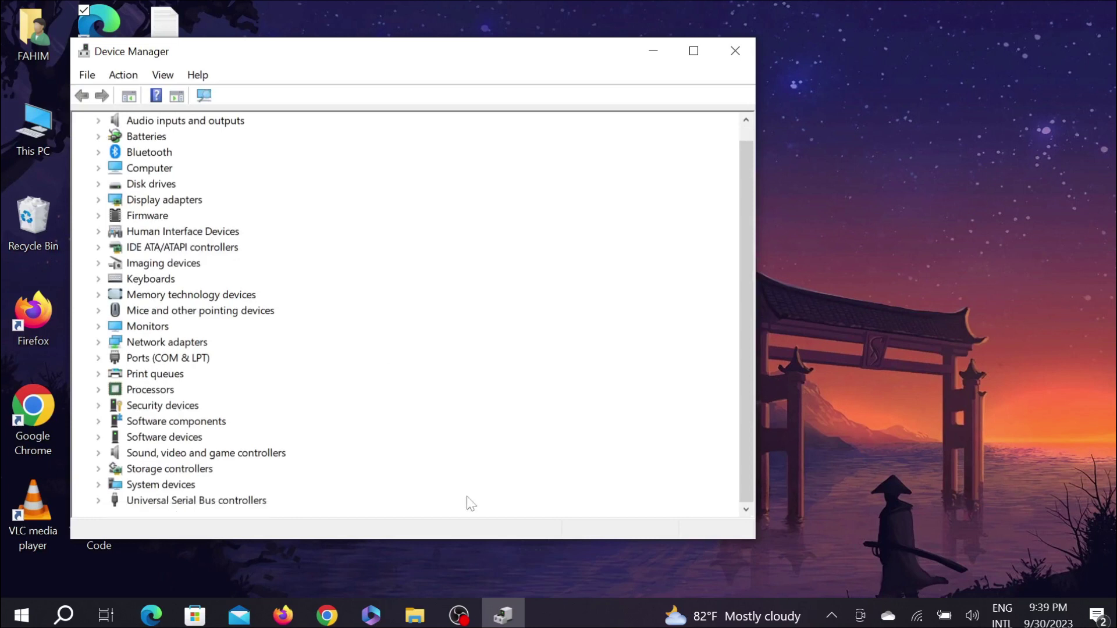
left_click(98, 501)
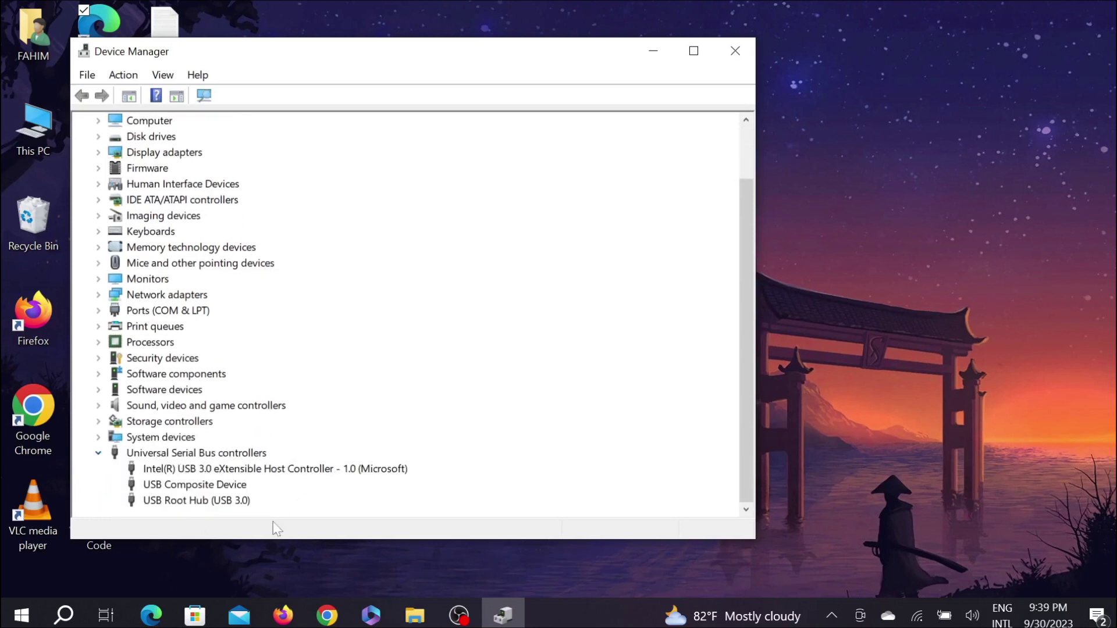
Automatically search for a USB Root Hub (USB 3.0) driver; the best one is already installed.
right_click(203, 506)
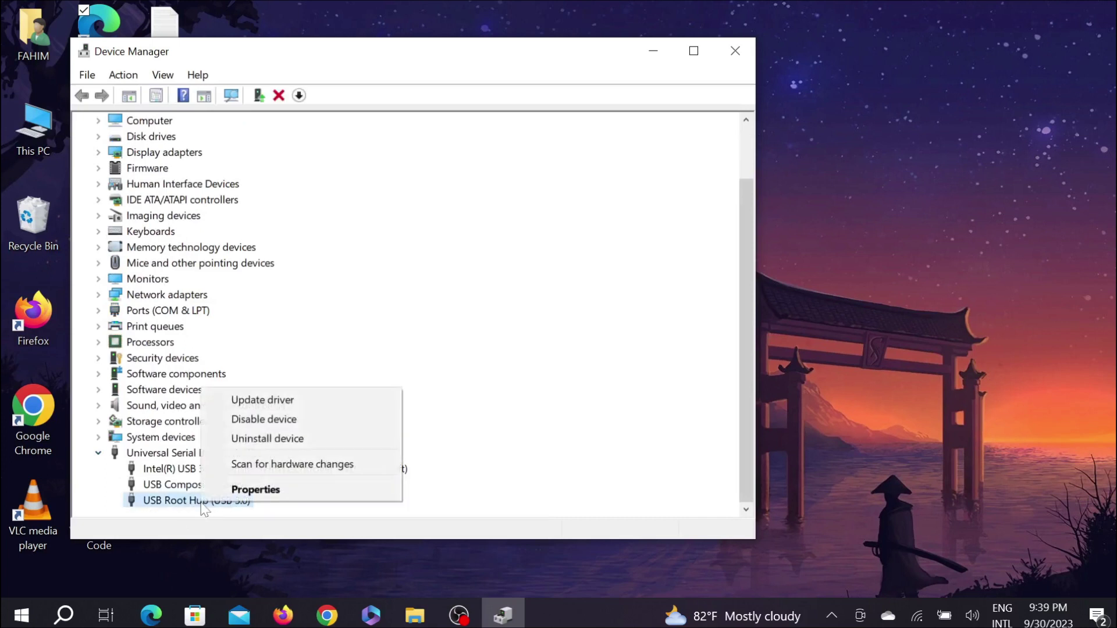
left_click(278, 402)
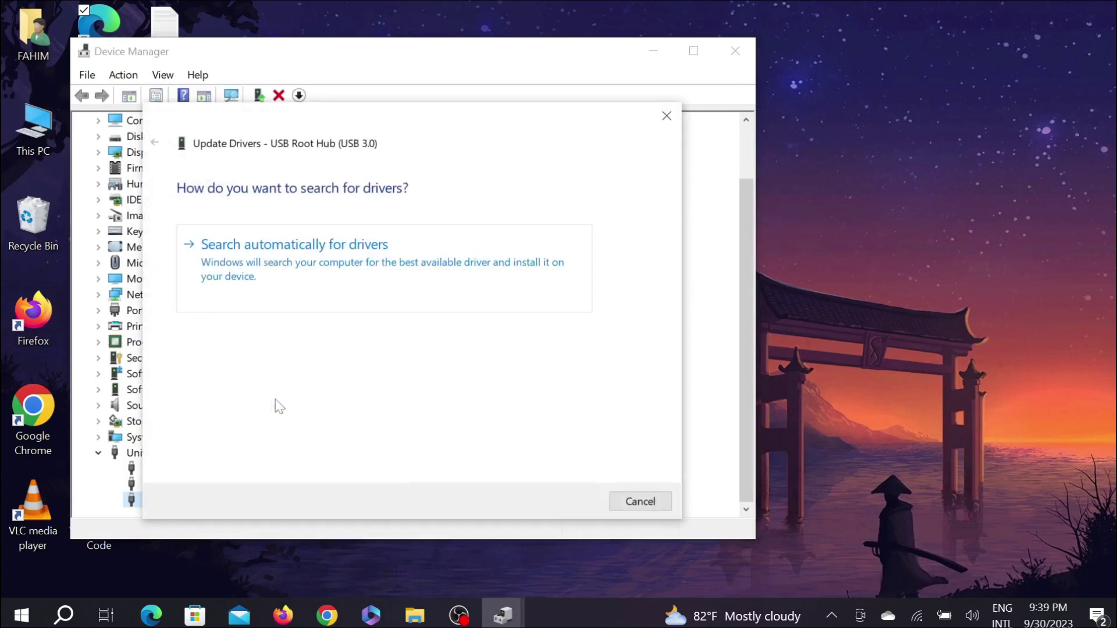
left_click(352, 262)
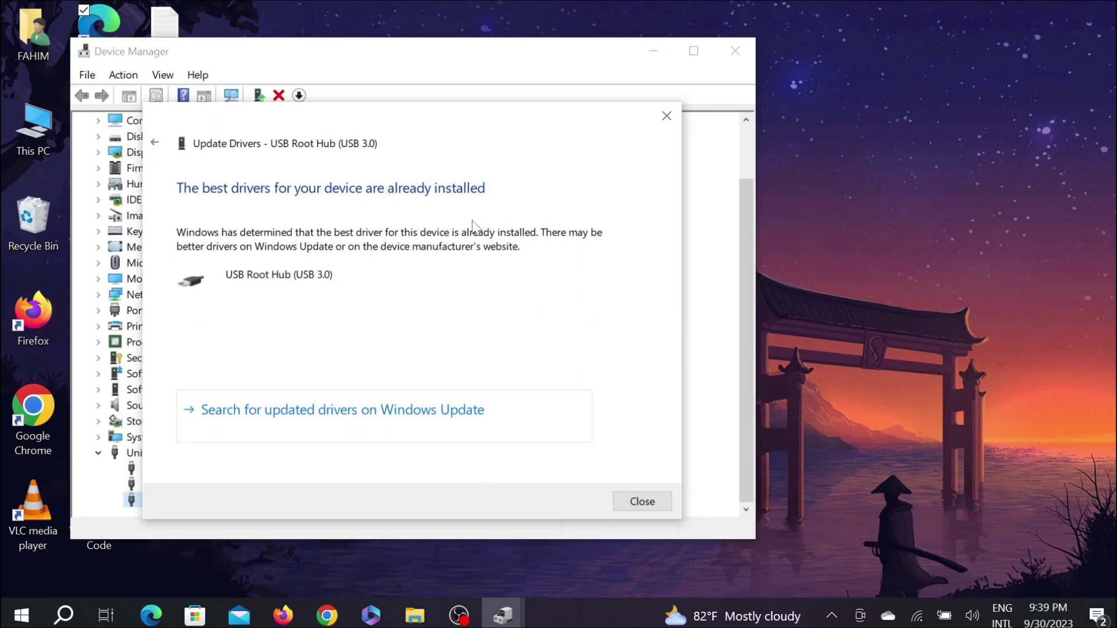
left_click(666, 118)
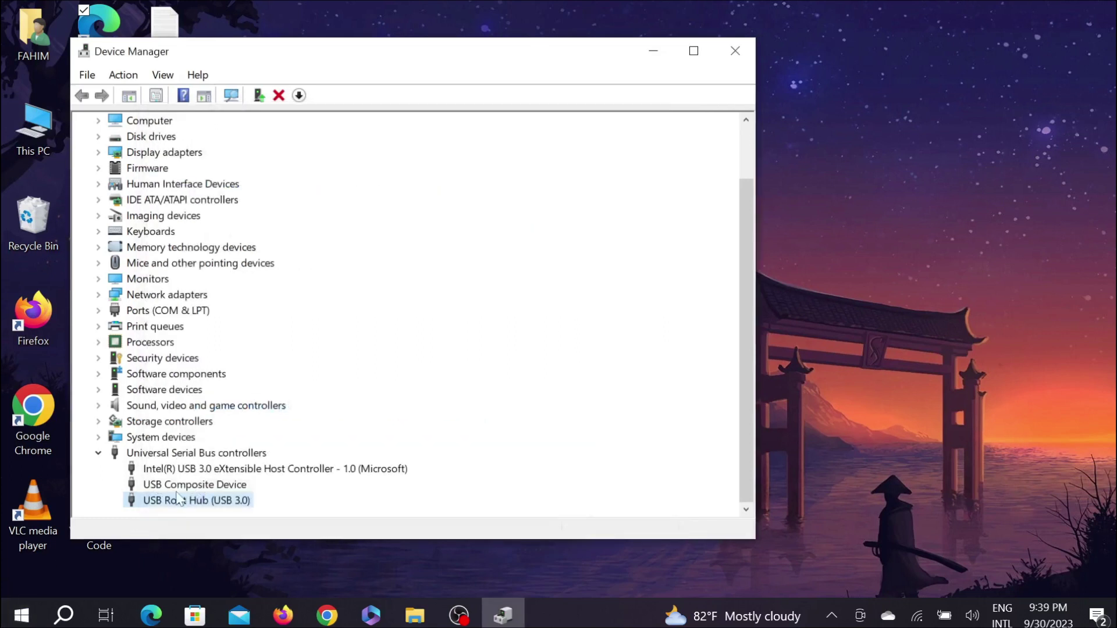
Auto-update the USB Composite Device driver, finding it already current, then close Device Manager.
right_click(193, 488)
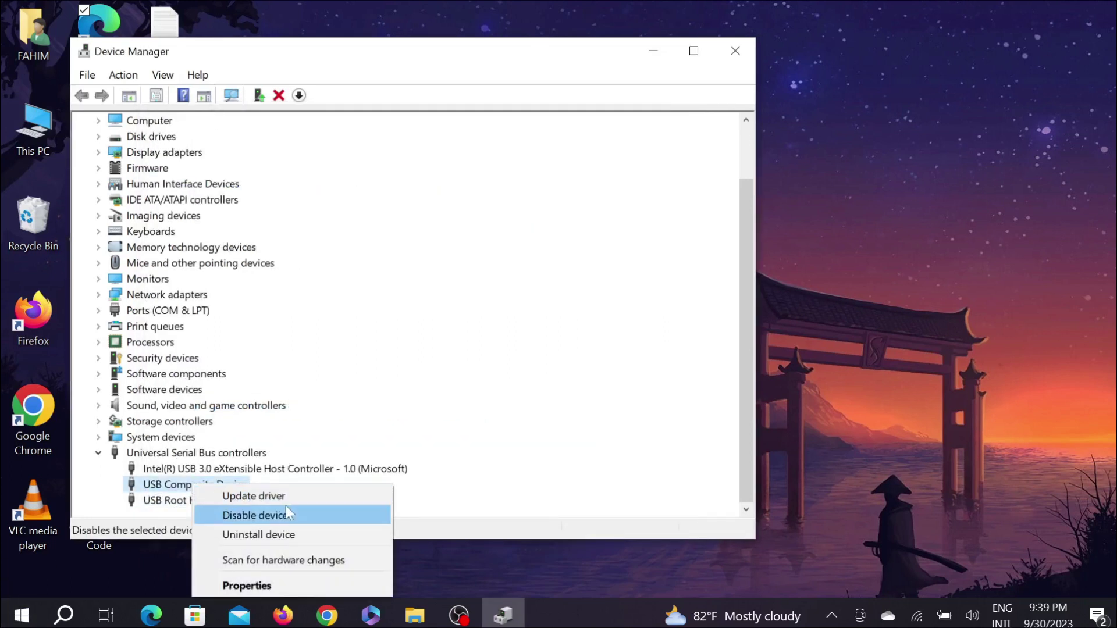
left_click(274, 497)
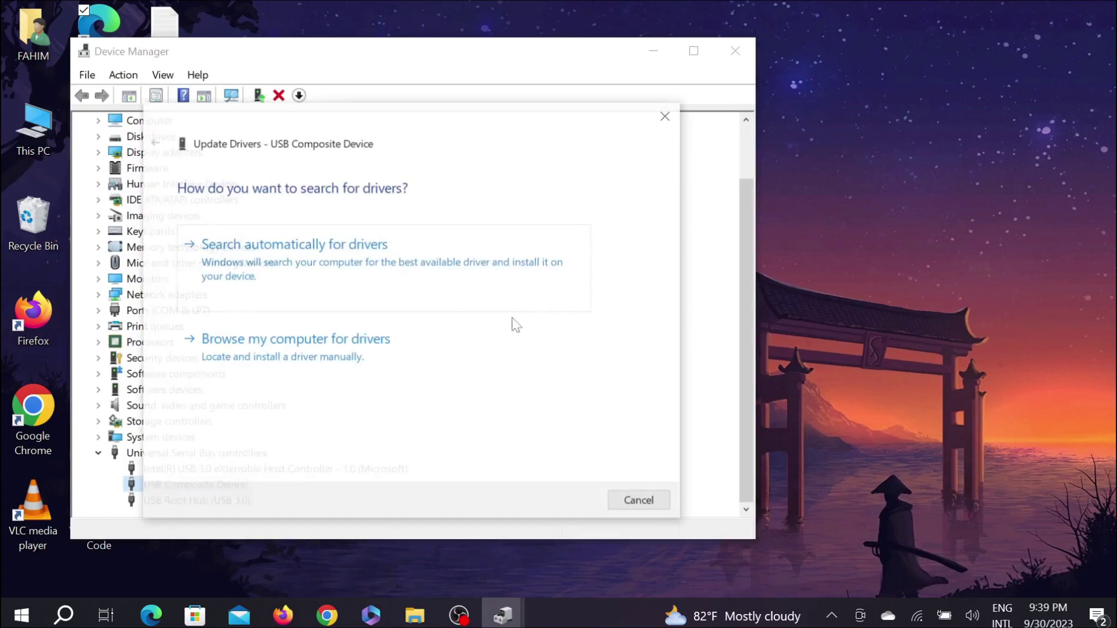
left_click(373, 266)
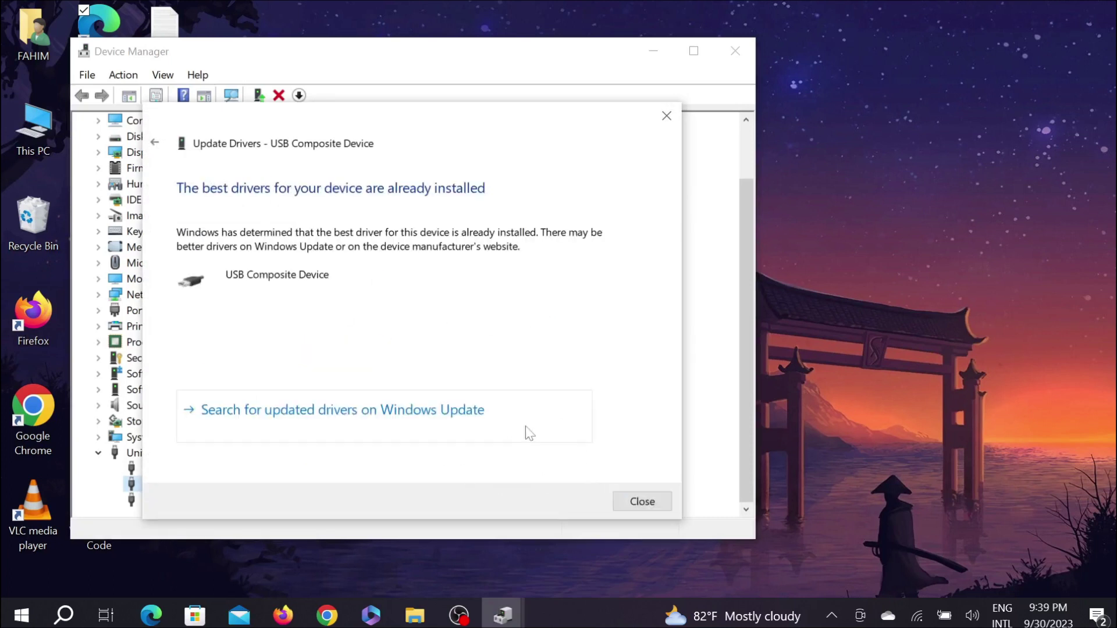
left_click(619, 505)
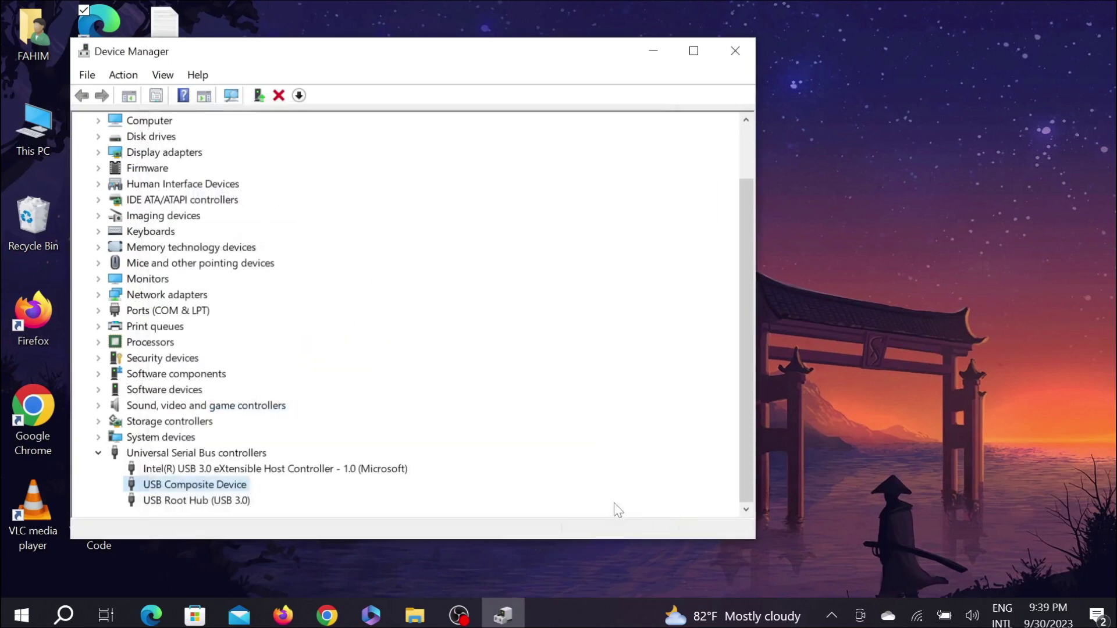
left_click(736, 52)
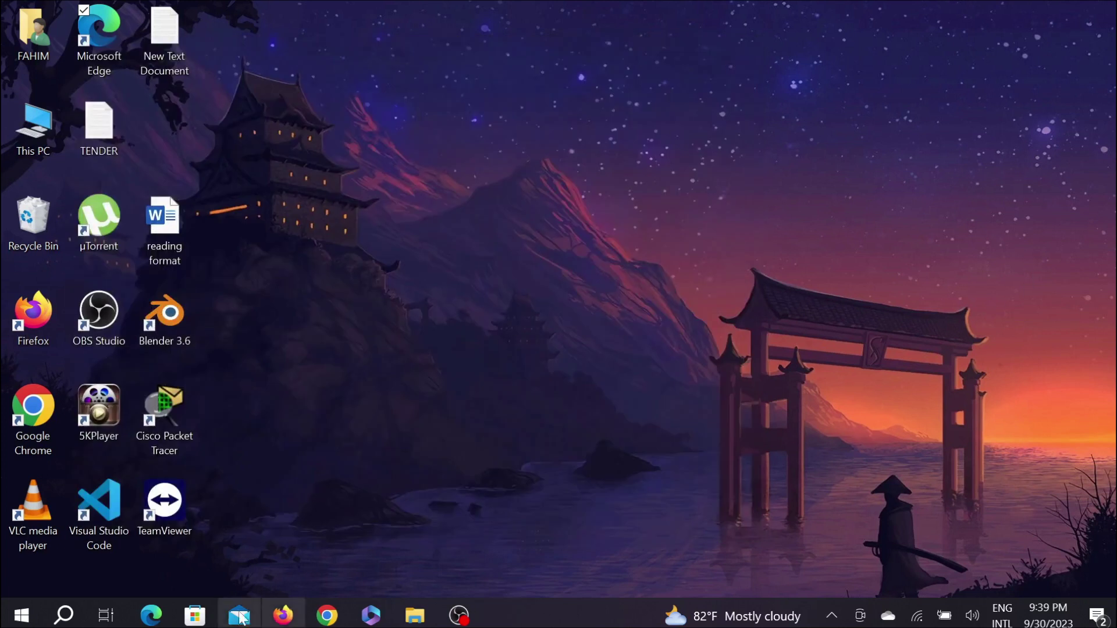
Search 'pow' in Windows Search and open the Power & sleep settings page.
left_click(65, 615)
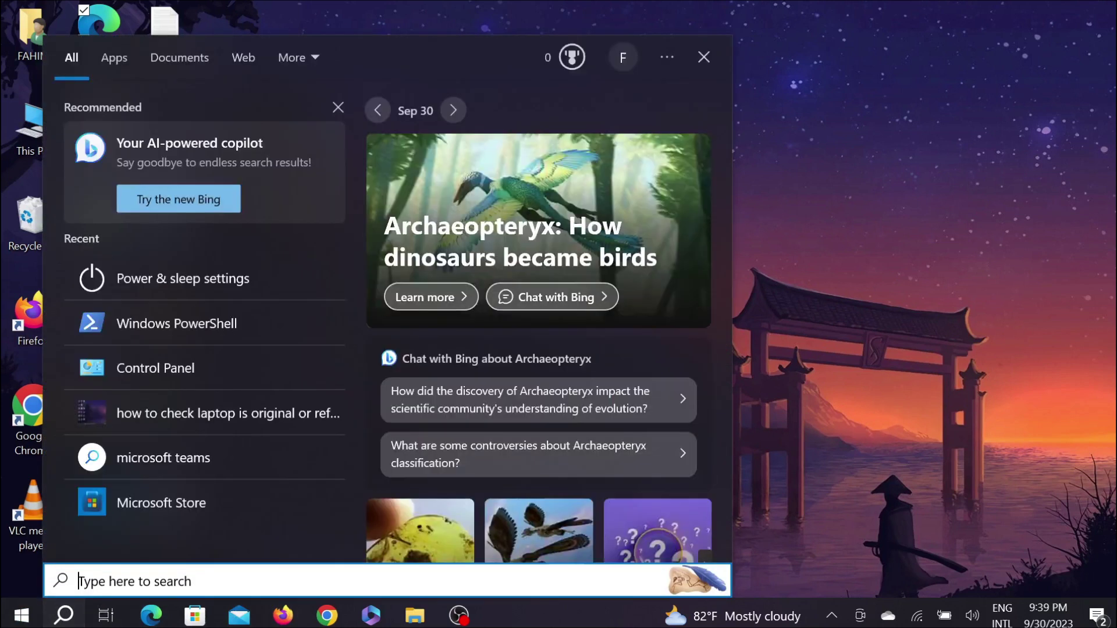
type("pow")
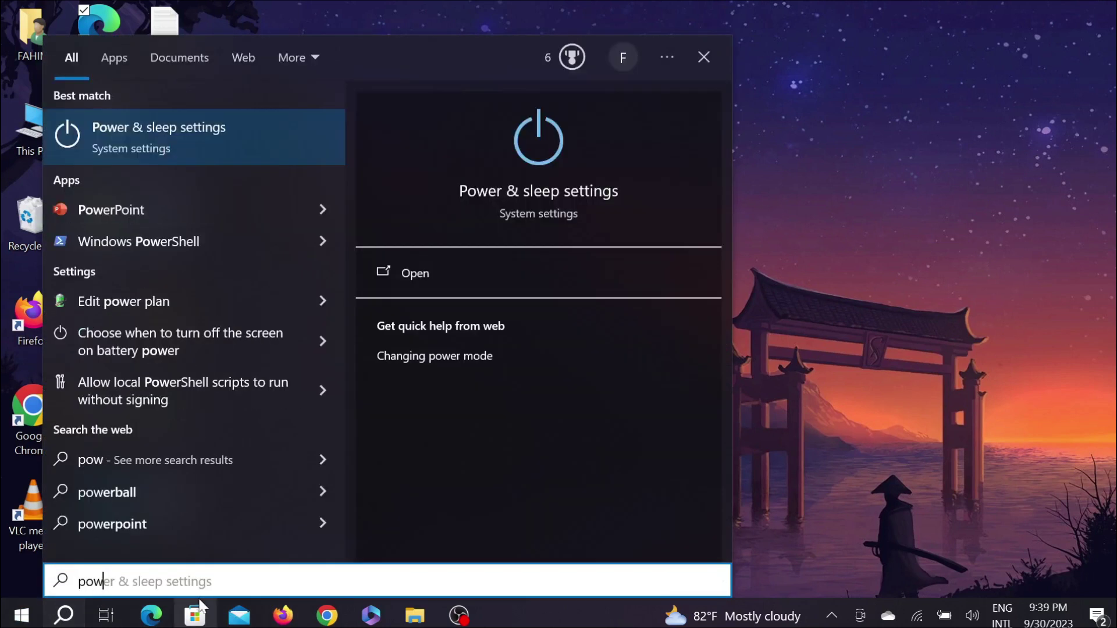
left_click(187, 129)
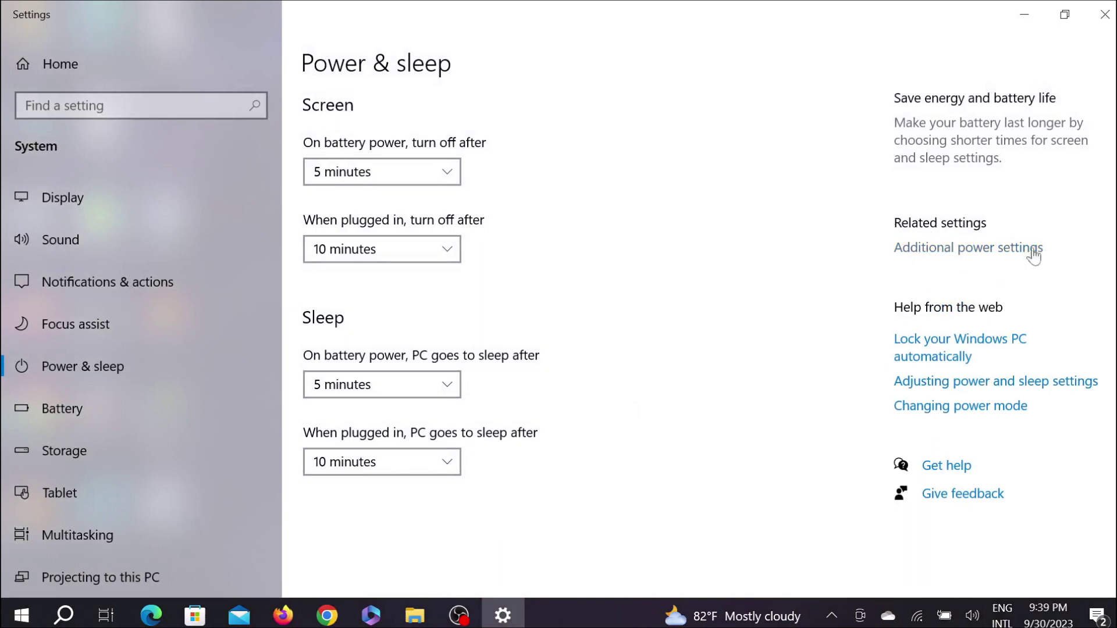
Go from Additional power settings to the Balanced plan's Advanced settings dialog.
left_click(983, 252)
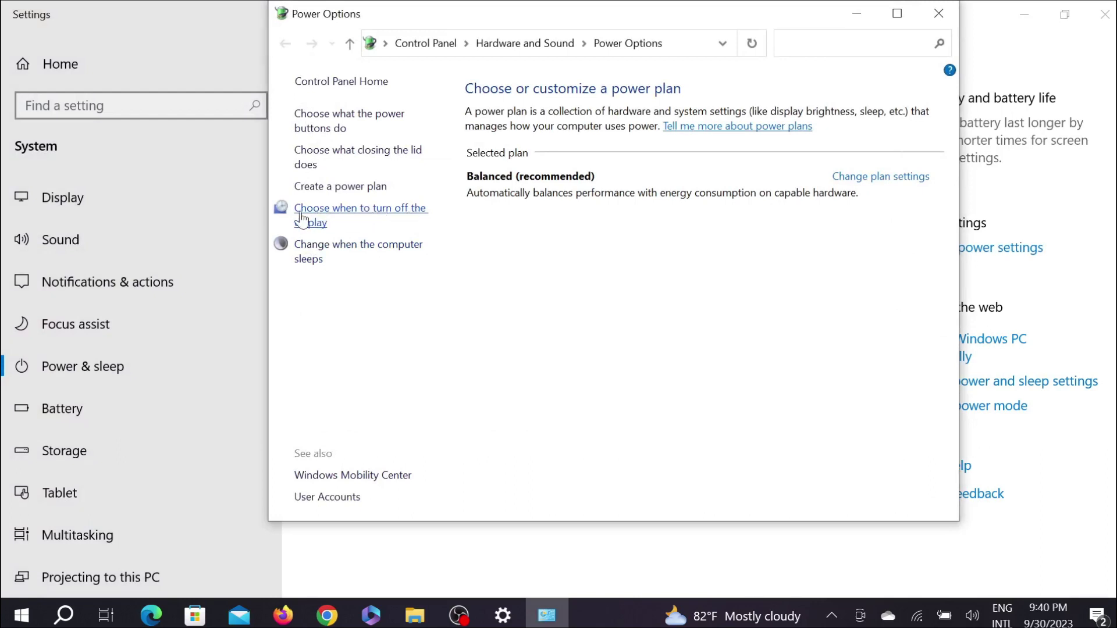
left_click(322, 217)
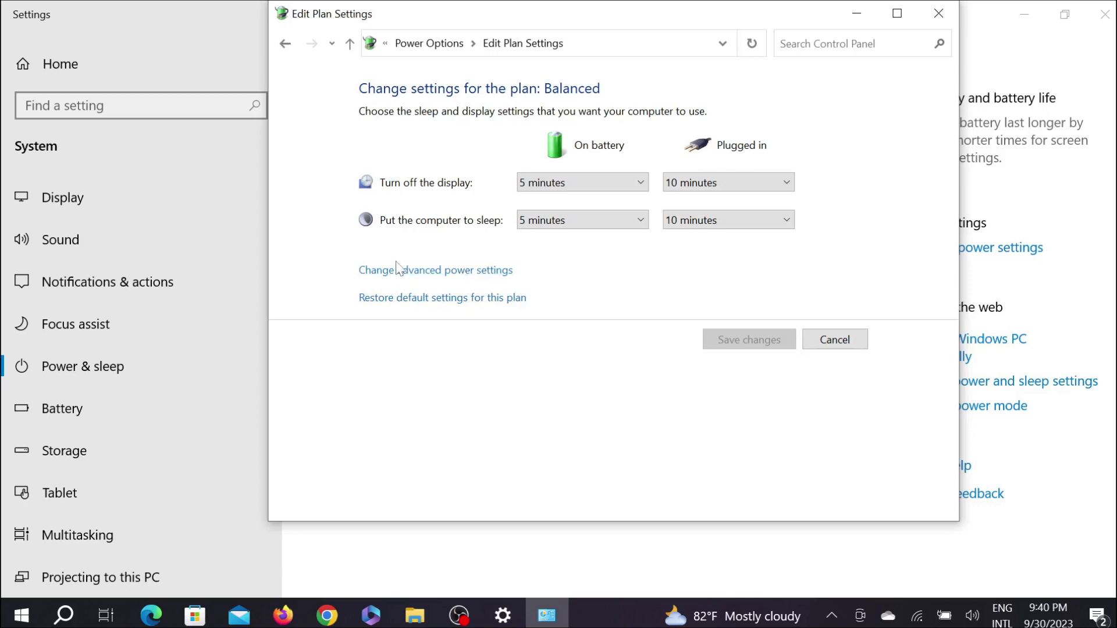
left_click(457, 271)
scroll(109, 347, "down", 2)
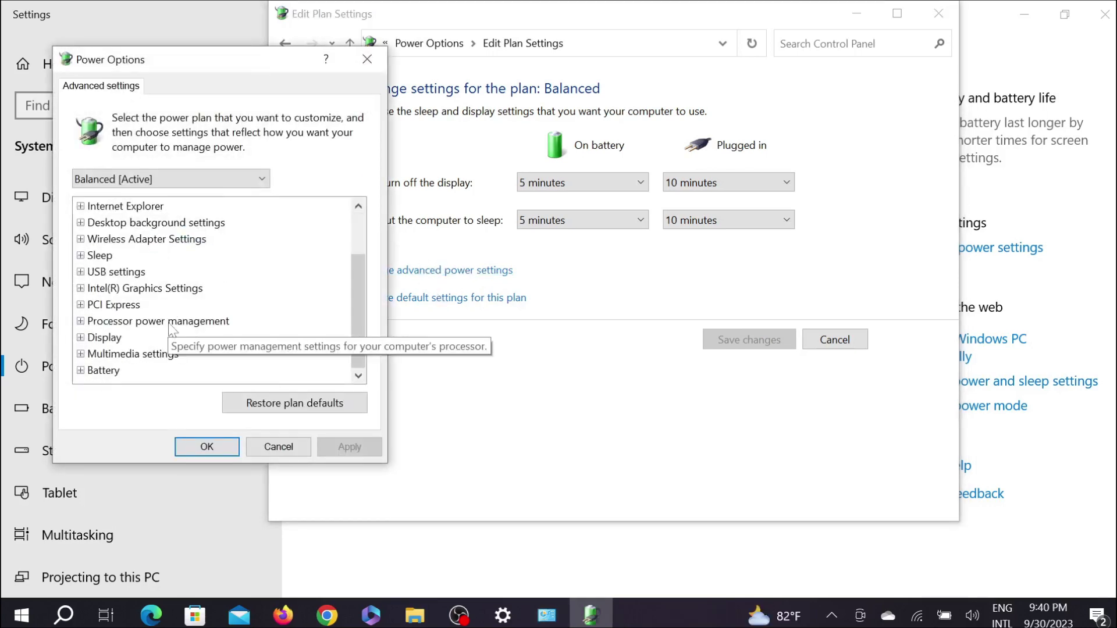
Set USB selective suspend to Disabled for both On battery and Plugged in, then apply and OK.
left_click(83, 273)
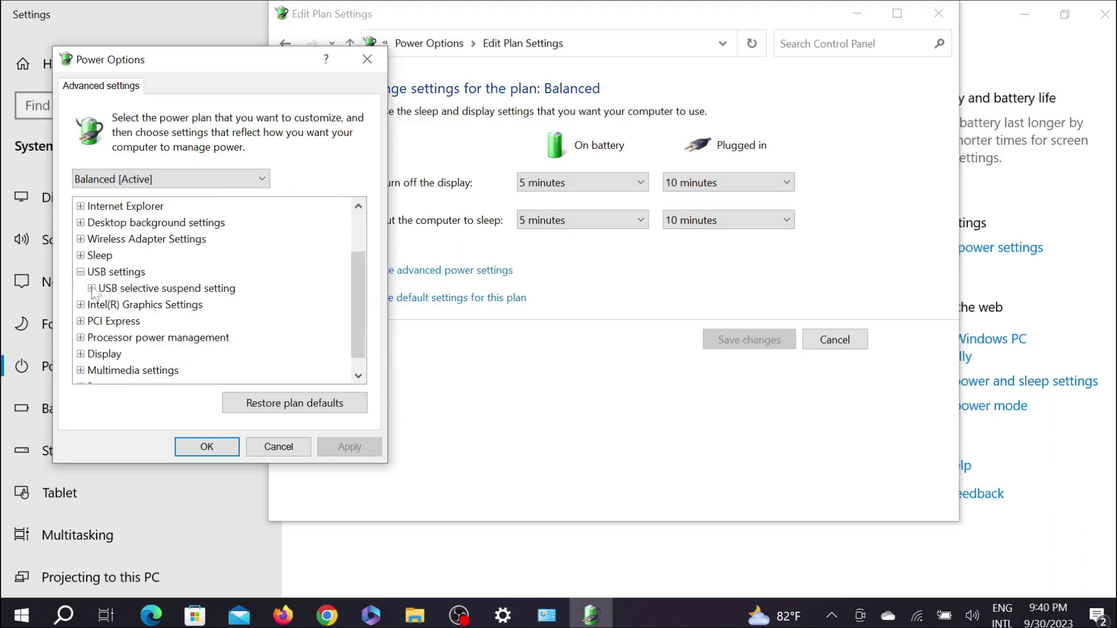
left_click(91, 288)
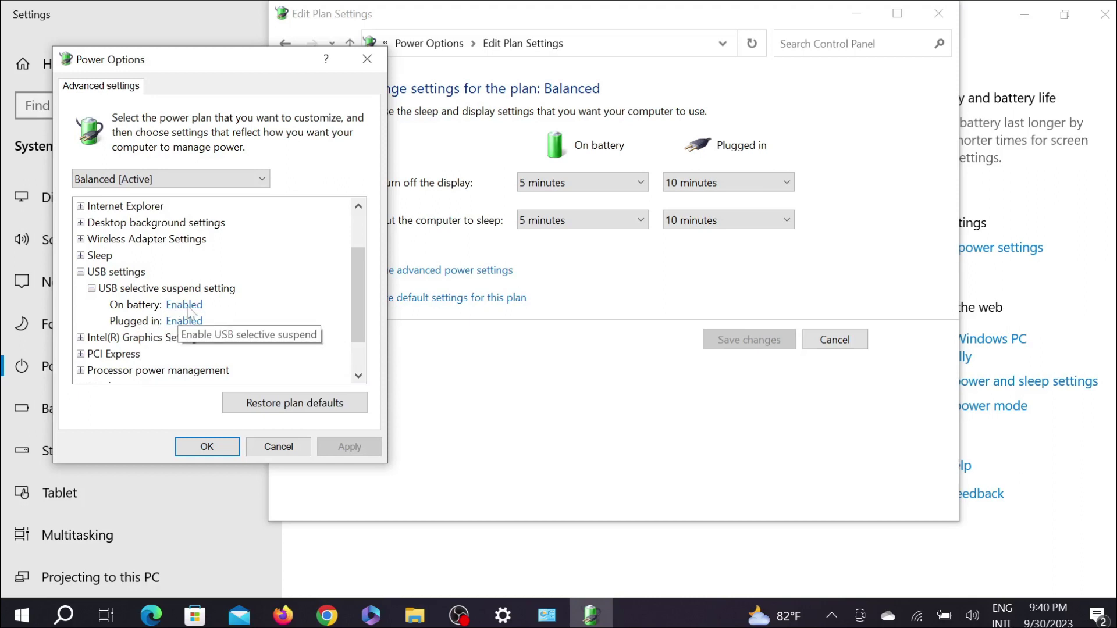
left_click(188, 305)
left_click(187, 305)
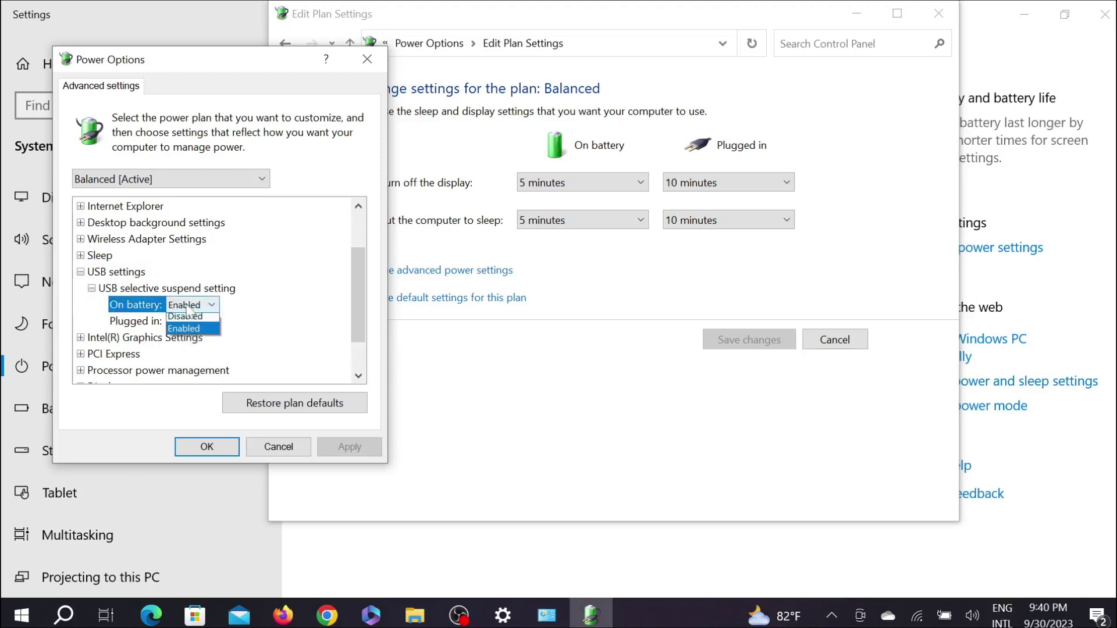
left_click(201, 321)
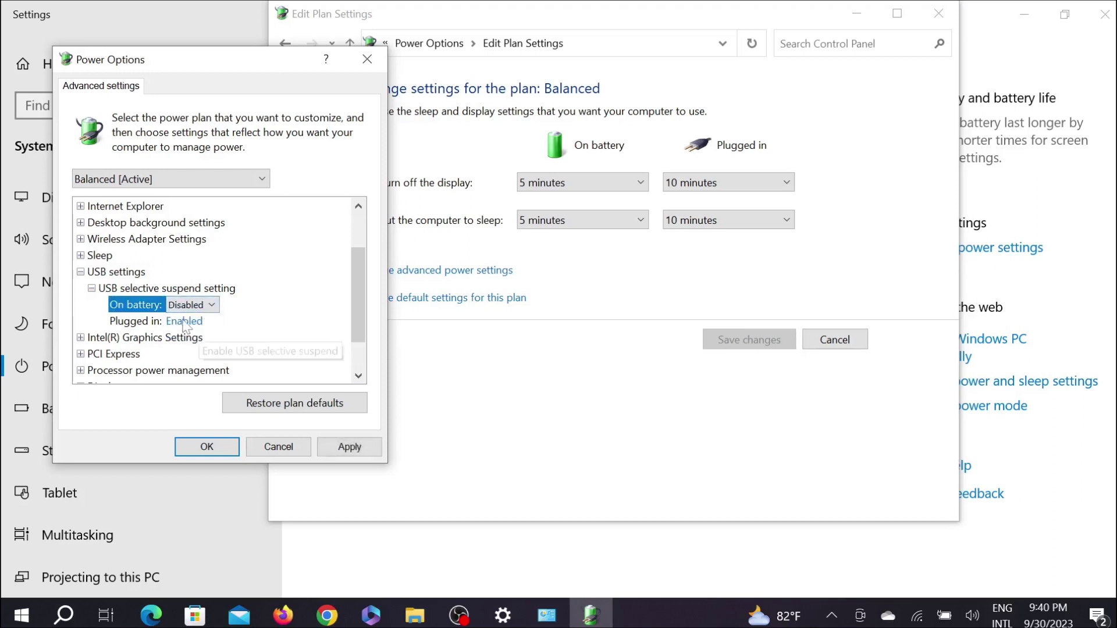
left_click(192, 322)
left_click(212, 321)
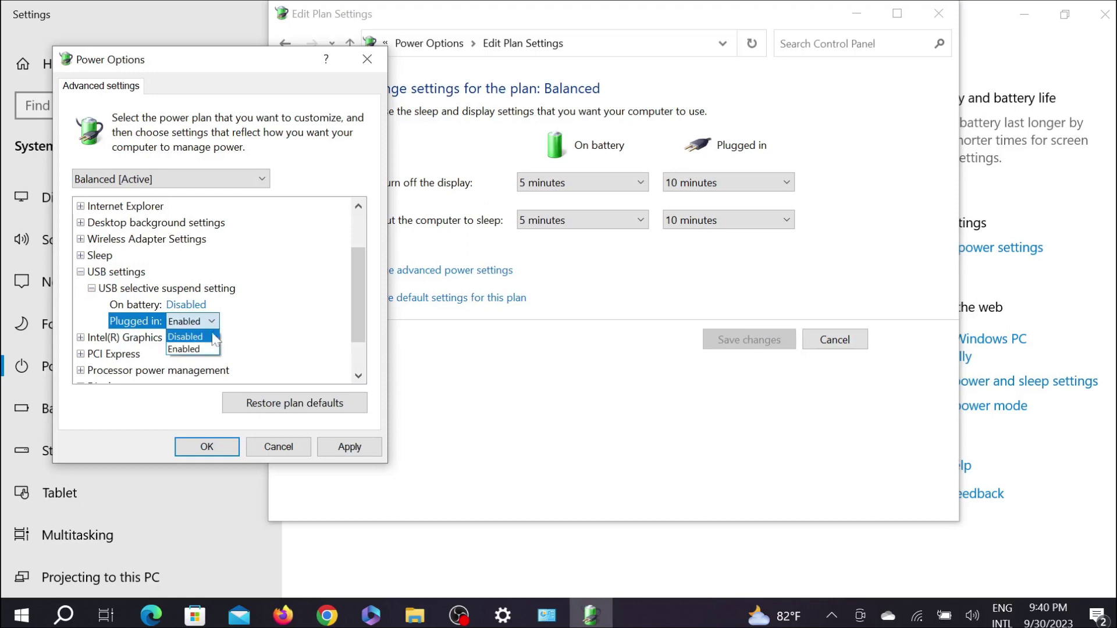
left_click(214, 337)
left_click(339, 449)
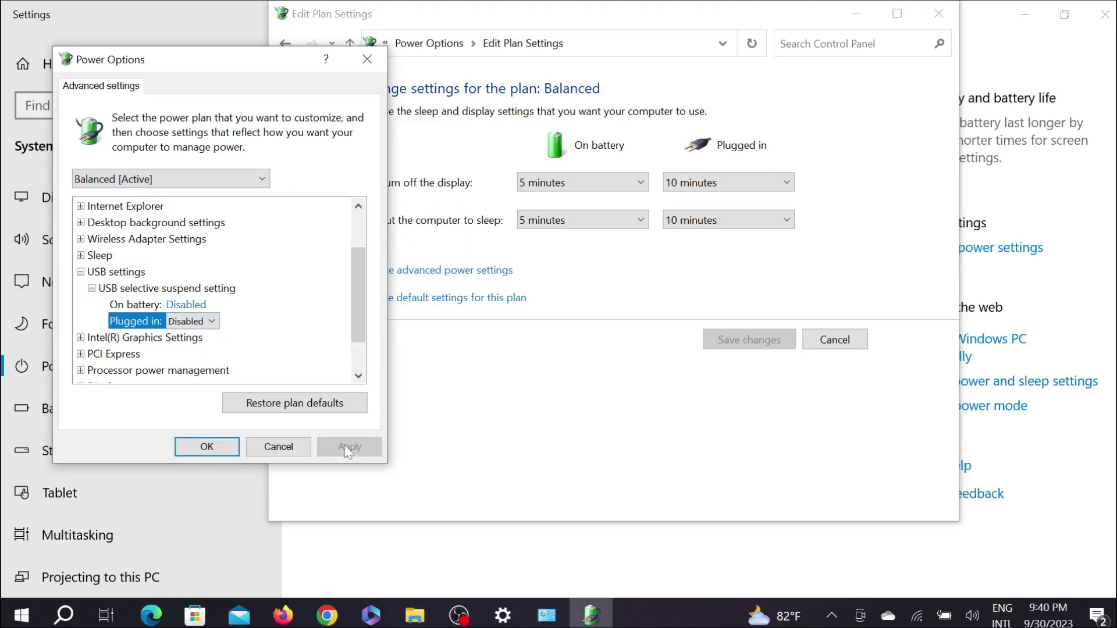
left_click(209, 447)
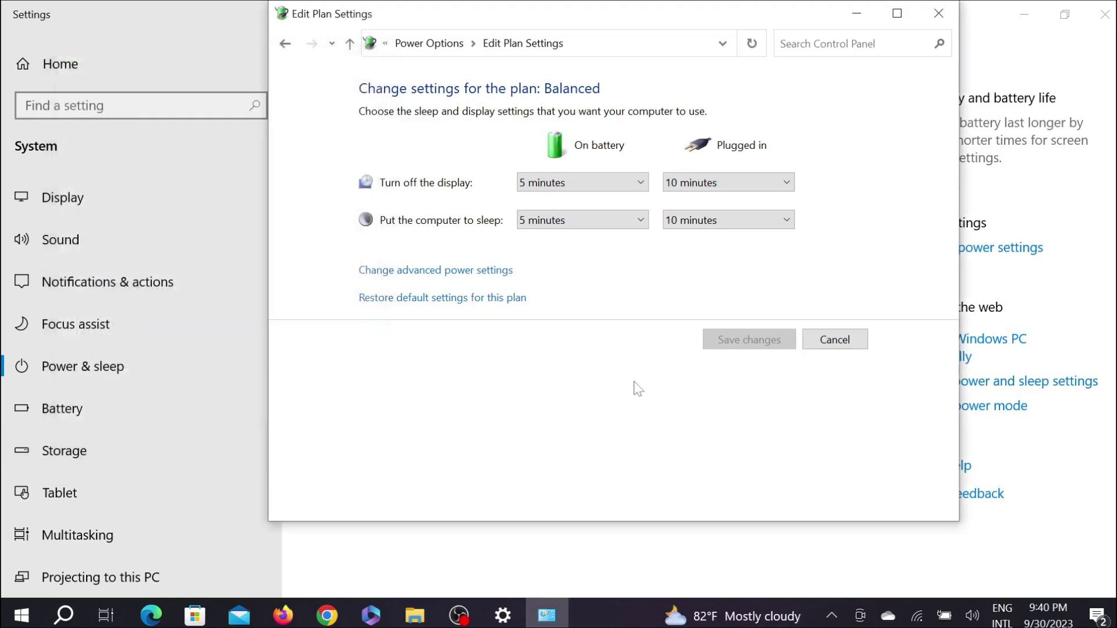